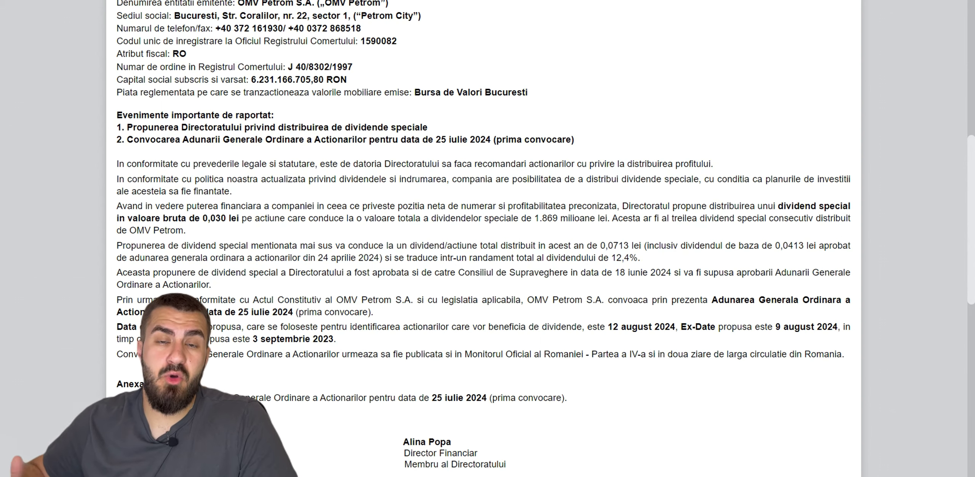
In the Actiuni RO spreadsheet, copy the SNP share count from B4 into the second SNP row at B6
{"action": "left_click_drag", "start_coordinate": [352, 327], "coordinate": [336, 327]}
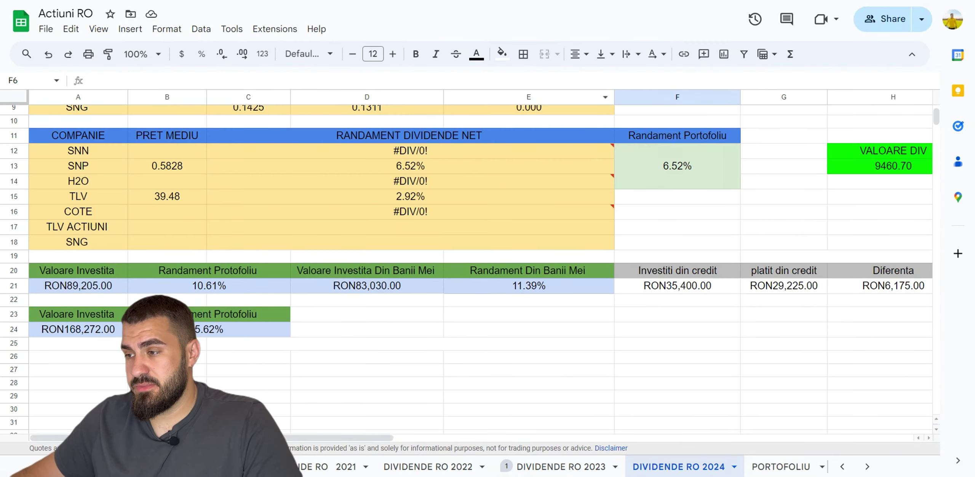
{"action": "scroll", "coordinate": [457, 266], "scroll_direction": "up", "scroll_amount": 3}
{"action": "left_click", "coordinate": [248, 188]}
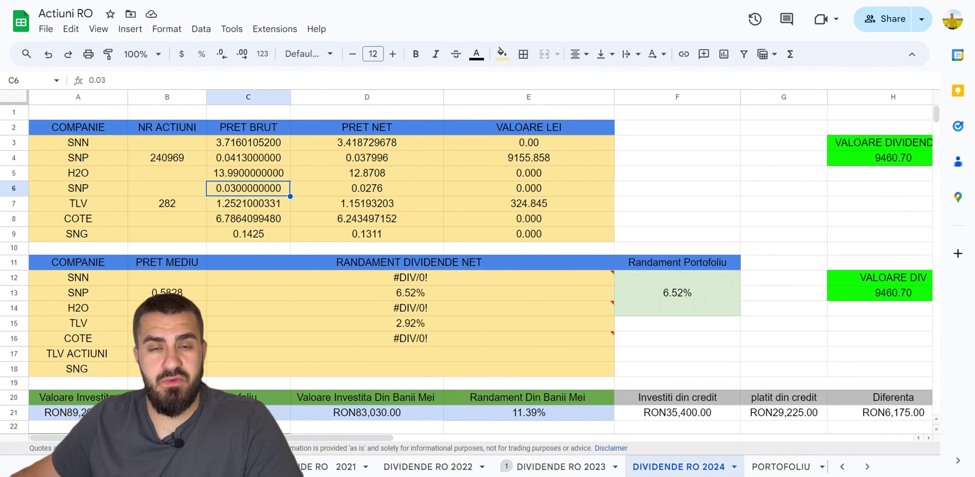
{"action": "left_click", "coordinate": [366, 189]}
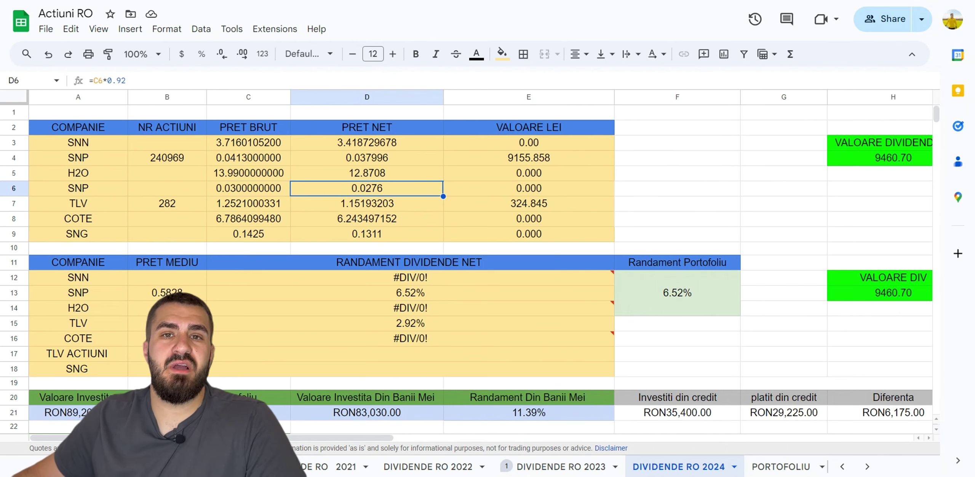
{"action": "left_click", "coordinate": [167, 157]}
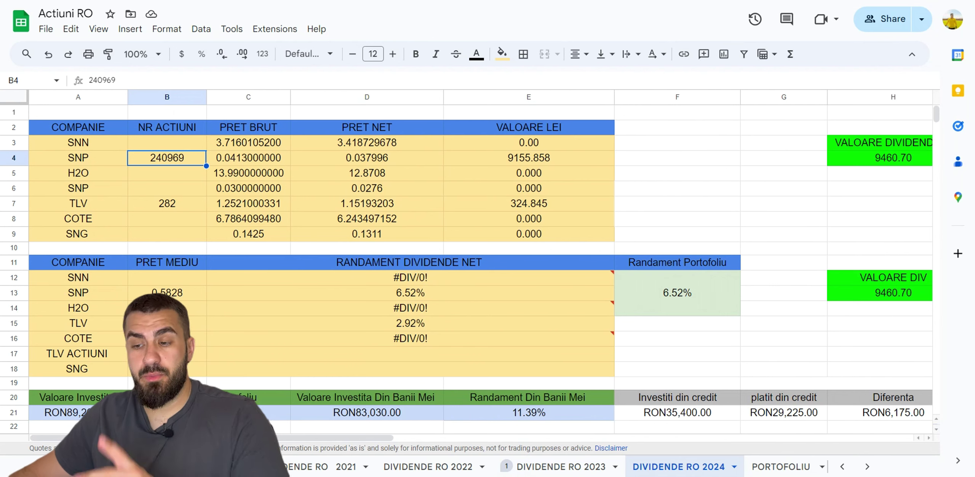
{"action": "key", "text": "ctrl+c"}
{"action": "left_click", "coordinate": [166, 188]}
{"action": "key", "text": "ctrl+v"}
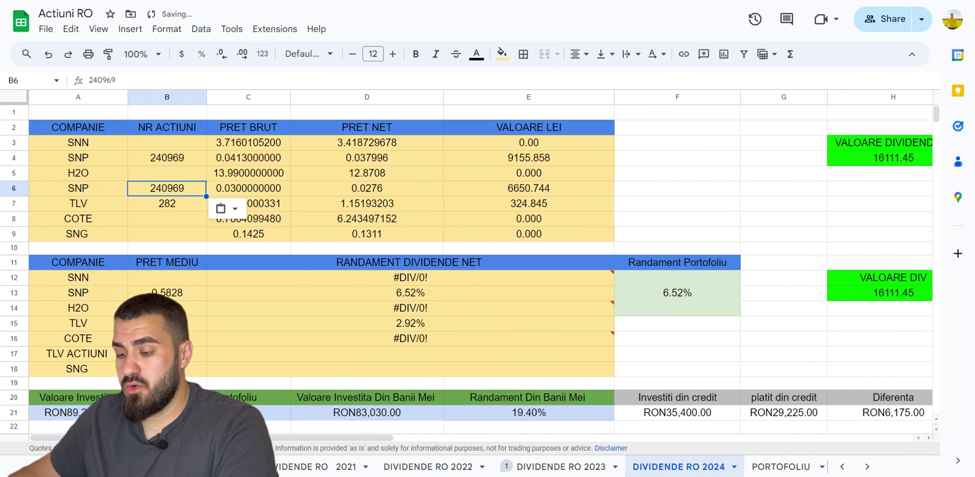
Examine the second SNP row's gross price and dividend value, the total dividend value, and the 2024 daily and hourly amounts
{"action": "left_click", "coordinate": [248, 189]}
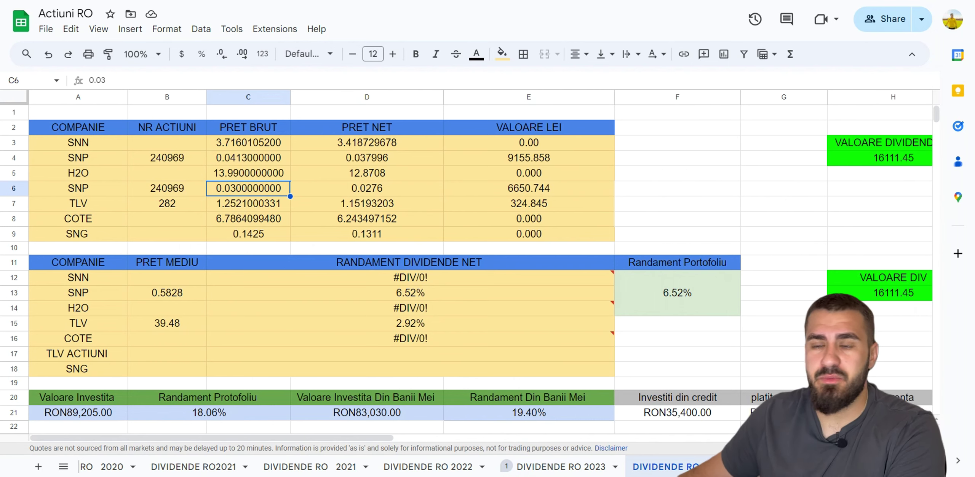
{"action": "left_click", "coordinate": [528, 188]}
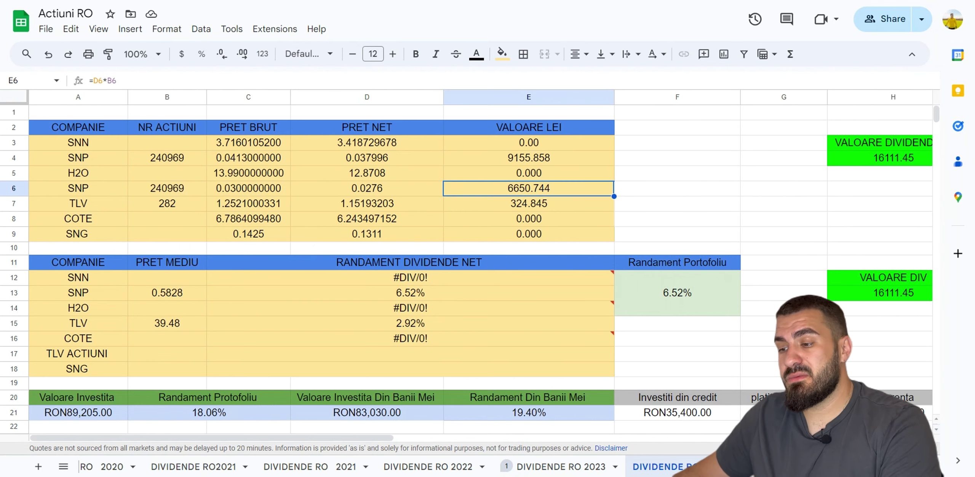
{"action": "scroll", "coordinate": [481, 266], "scroll_direction": "right", "scroll_amount": 2}
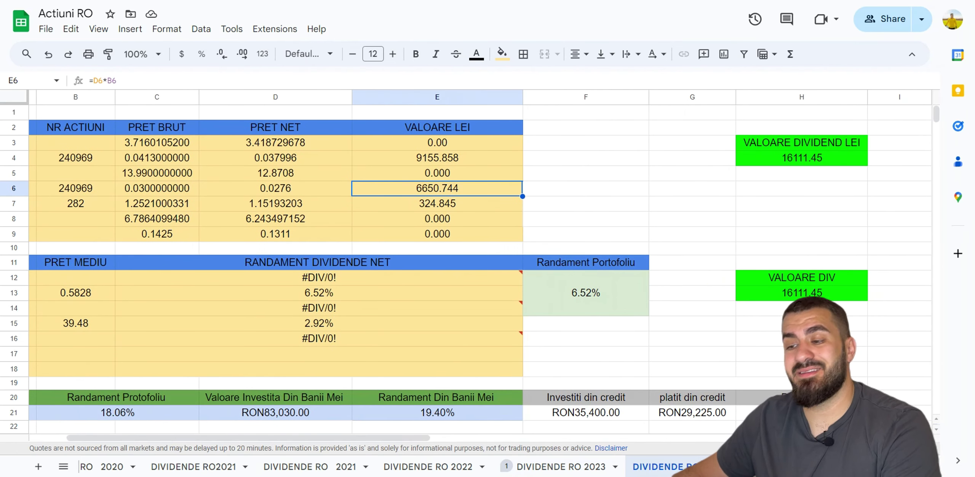
{"action": "scroll", "coordinate": [481, 266], "scroll_direction": "right", "scroll_amount": 3}
{"action": "left_click", "coordinate": [586, 158]}
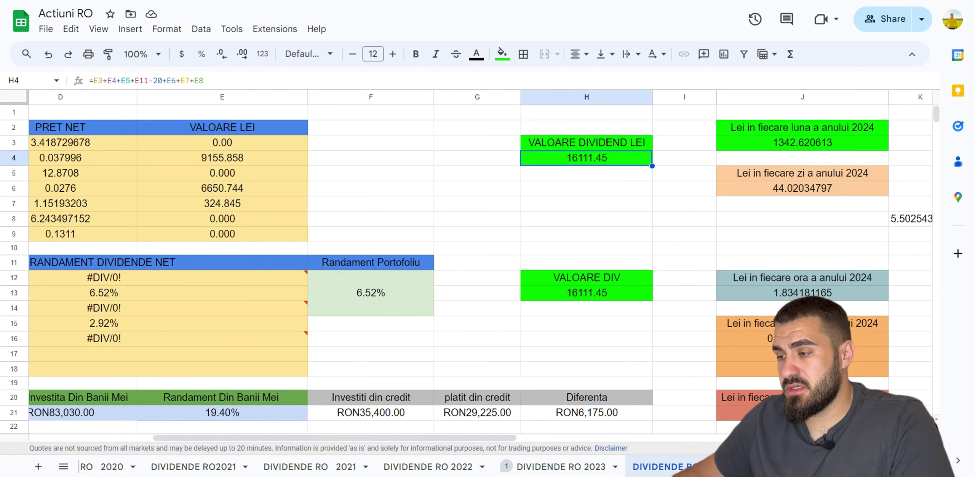
{"action": "scroll", "coordinate": [481, 266], "scroll_direction": "right", "scroll_amount": 4}
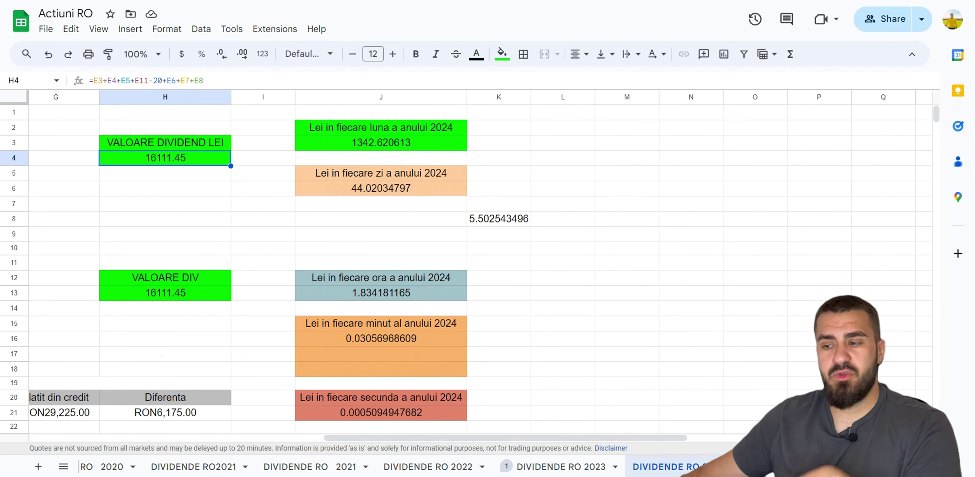
{"action": "left_click", "coordinate": [380, 188]}
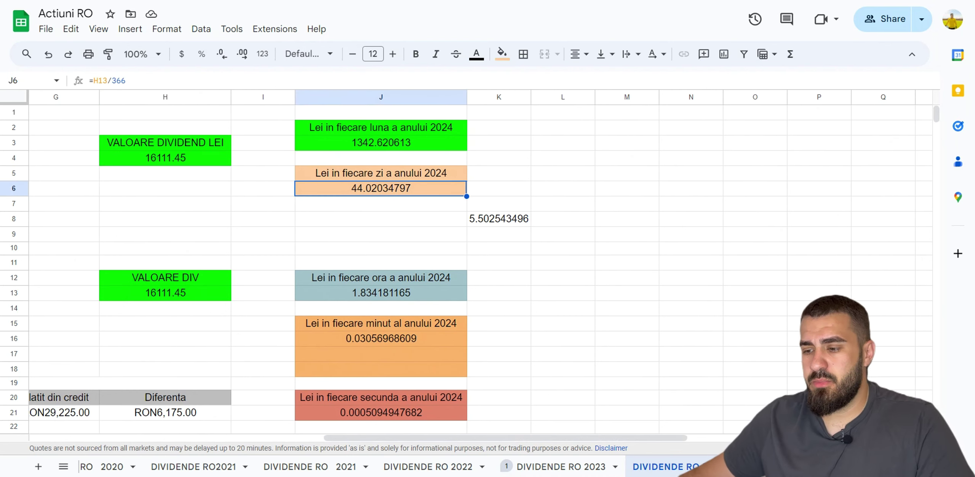
{"action": "left_click", "coordinate": [380, 293]}
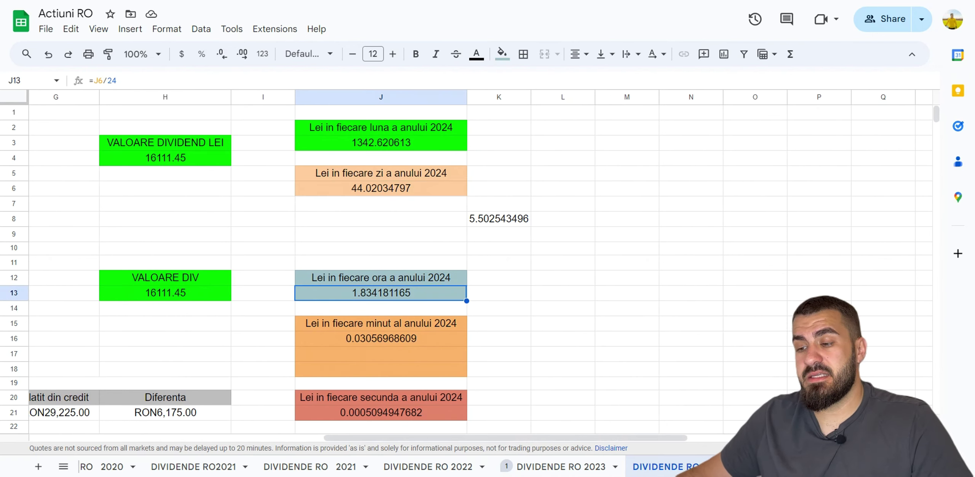
{"action": "scroll", "coordinate": [474, 267], "scroll_direction": "left", "scroll_amount": 15}
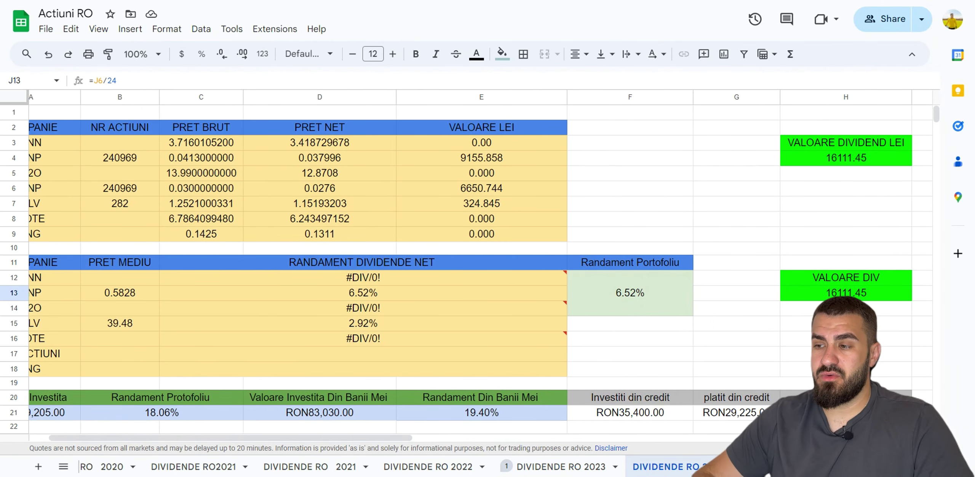
{"action": "scroll", "coordinate": [482, 267], "scroll_direction": "left", "scroll_amount": 2}
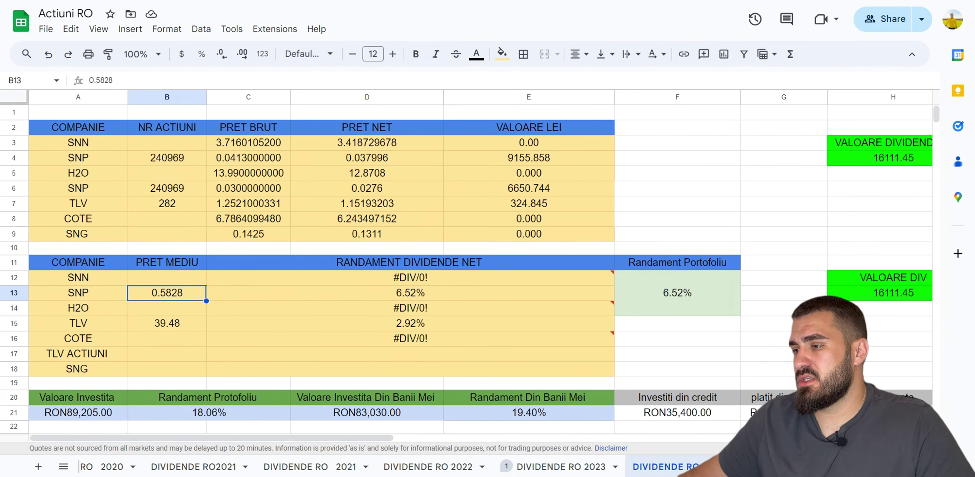
Set the SNP average price in B13 to 0.75
{"action": "double_click", "coordinate": [167, 292]}
{"action": "type", "text": "0"}
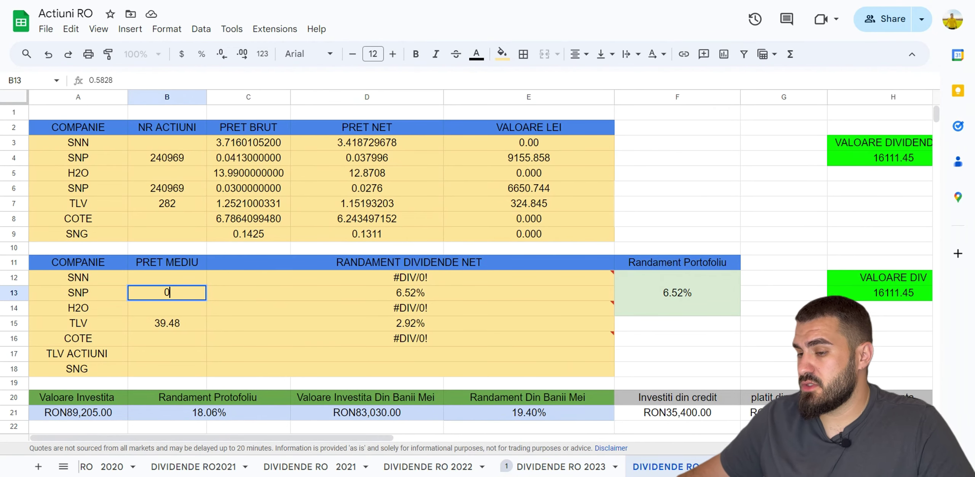
{"action": "type", "text": ".75"}
{"action": "key", "text": "Return"}
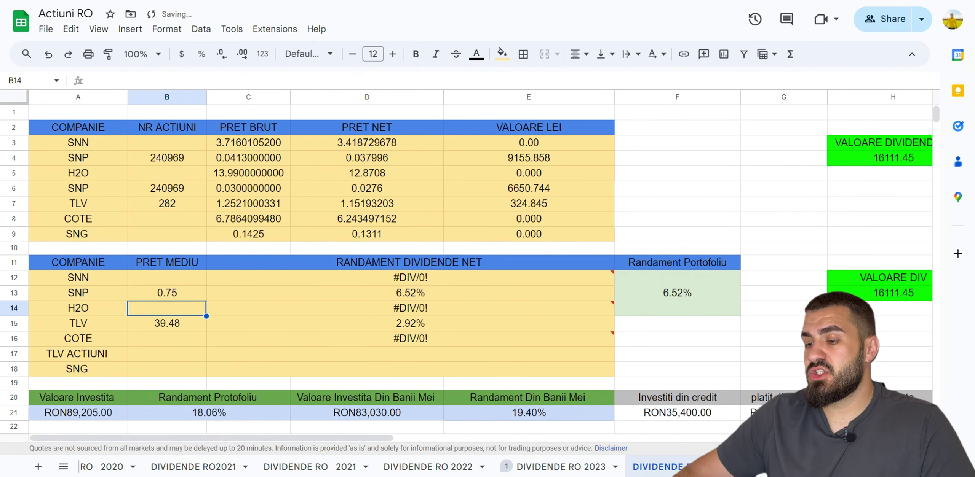
Change the SNP net dividend yield formula in C13 to =D6/B13 and review it against the average price
{"action": "left_click", "coordinate": [410, 293]}
{"action": "double_click", "coordinate": [410, 293]}
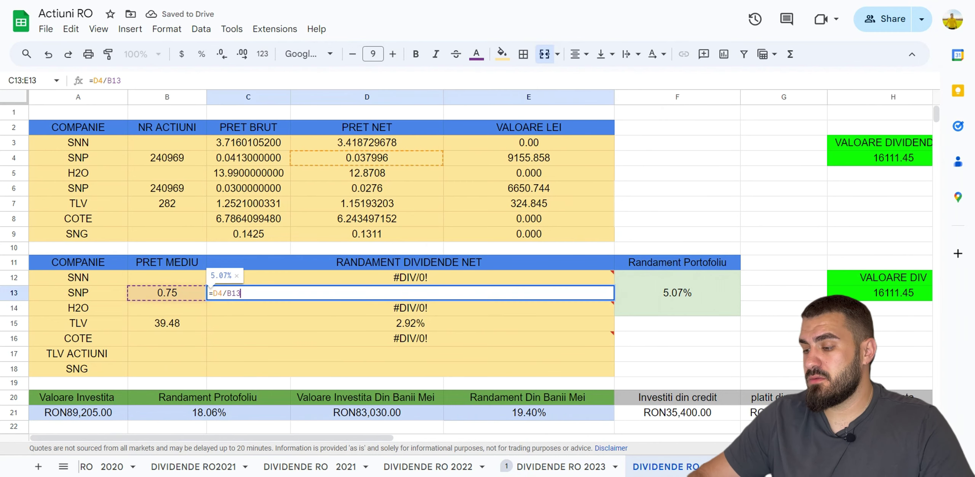
{"action": "key", "text": "Return"}
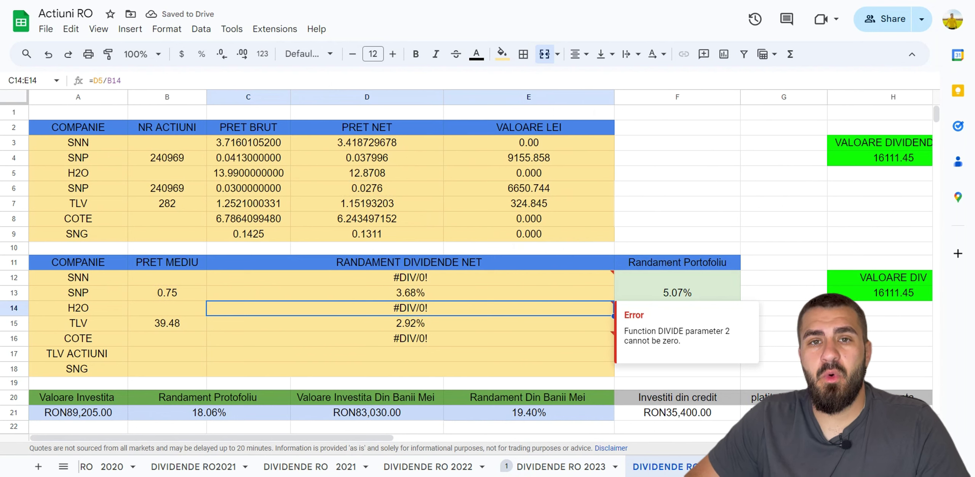
{"action": "left_click", "coordinate": [167, 293]}
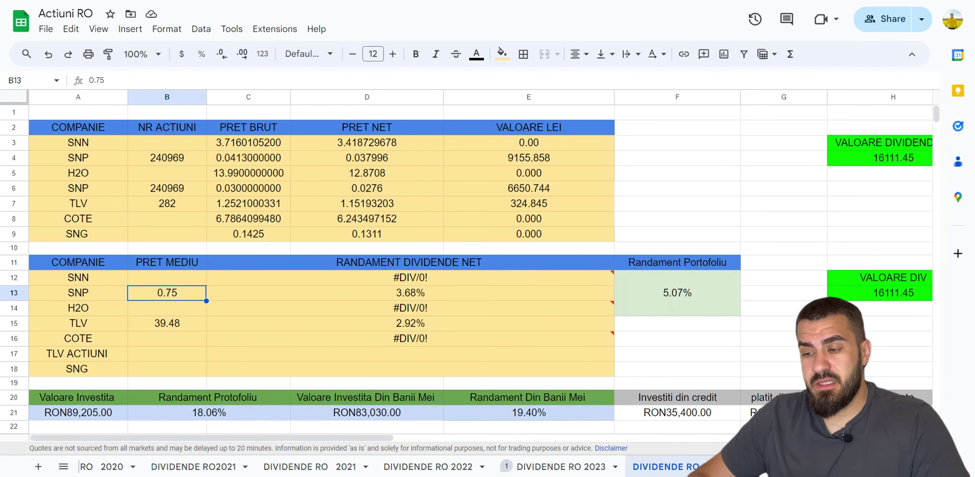
{"action": "left_click", "coordinate": [410, 293]}
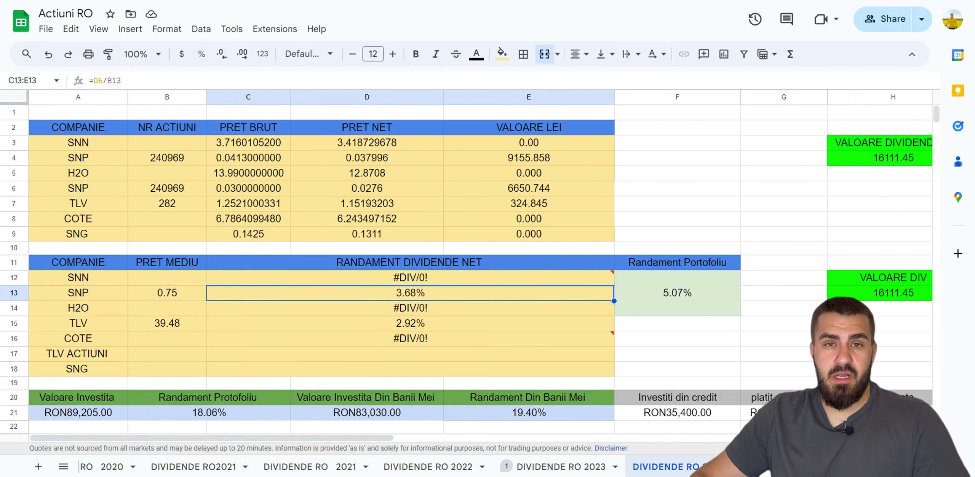
Undo the last changes to the SNP yield formula and average price
{"action": "mouse_move", "coordinate": [410, 308]}
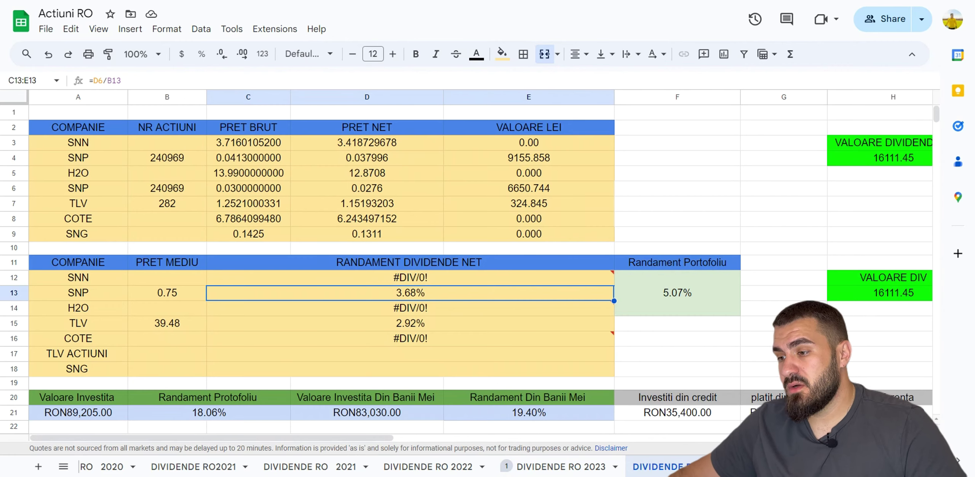
{"action": "key", "text": "ctrl+z"}
{"action": "key", "text": "ctrl+z"}
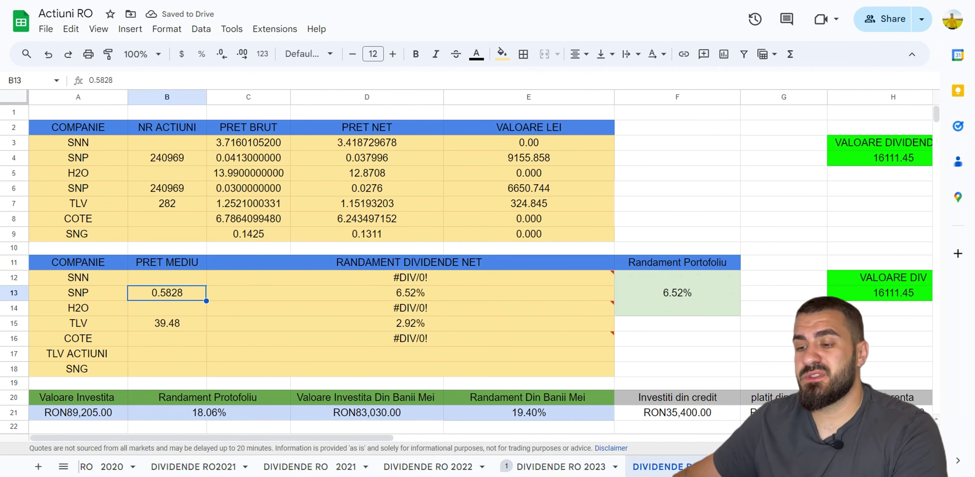
Change the SNP net dividend yield formula in C13 to =(D4+D6)/B13, combining the base and special dividends
{"action": "left_click", "coordinate": [411, 293]}
{"action": "double_click", "coordinate": [410, 293]}
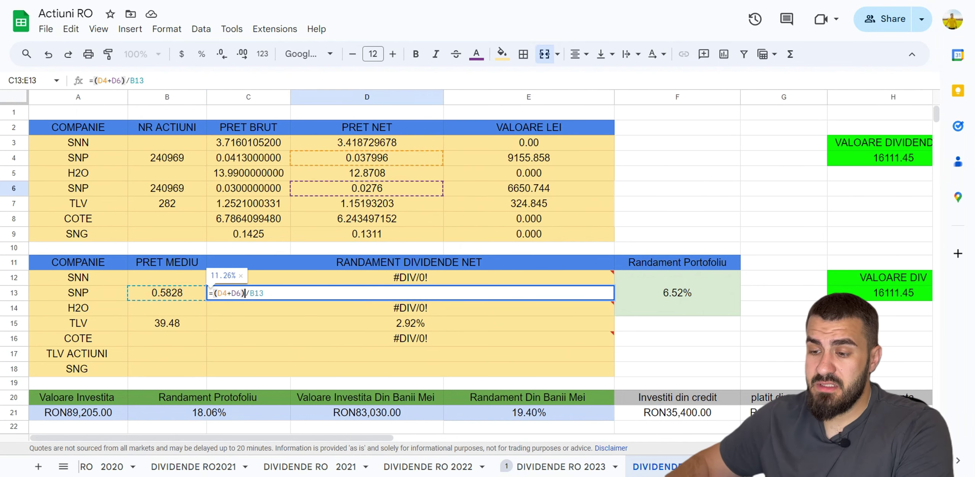
{"action": "key", "text": "Return"}
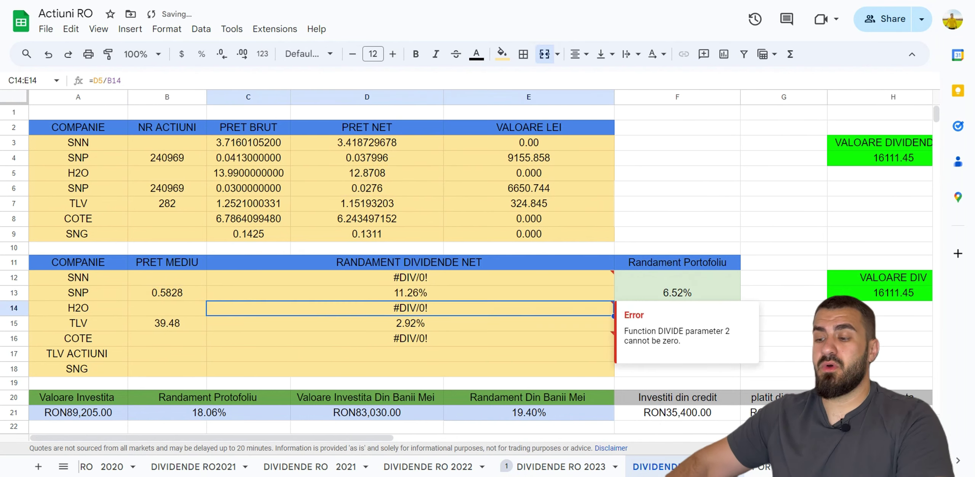
{"action": "left_click", "coordinate": [410, 292]}
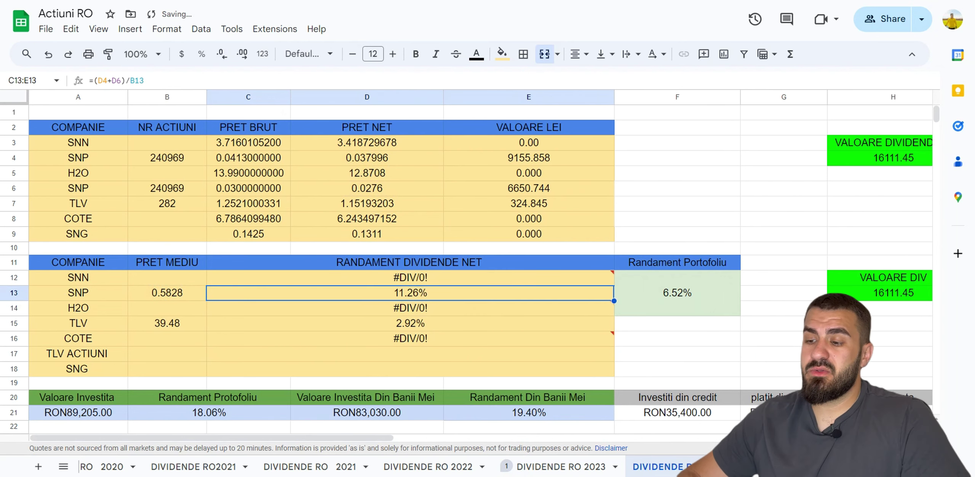